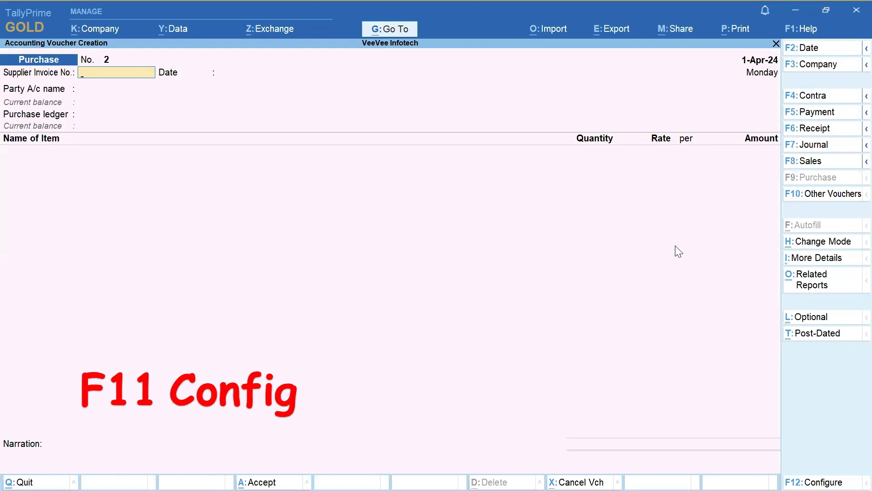
Enable separate Actual and Billed Quantity columns in invoices in the company features and save the settings.
key(F11)
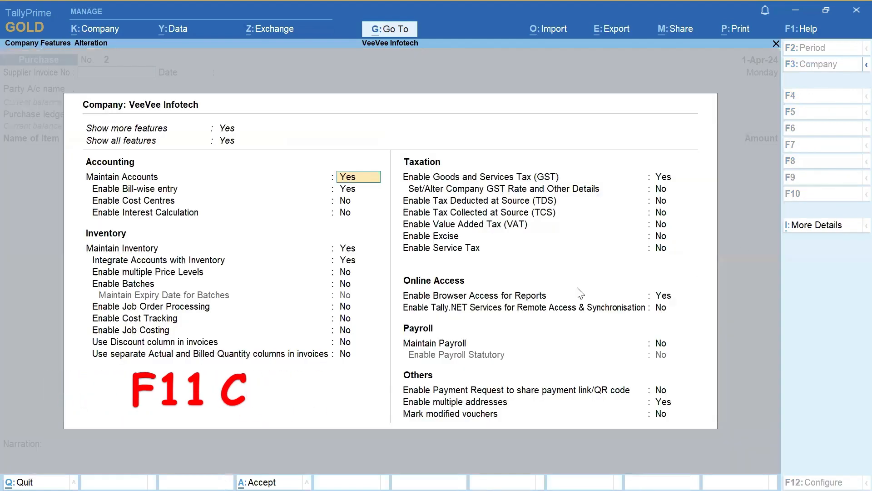
key(Return)
key(Return)
key(Return)
key(Return)
key(Return)
key(Return)
key(Return)
key(Return)
key(Return)
key(Return)
key(Return)
key(Return)
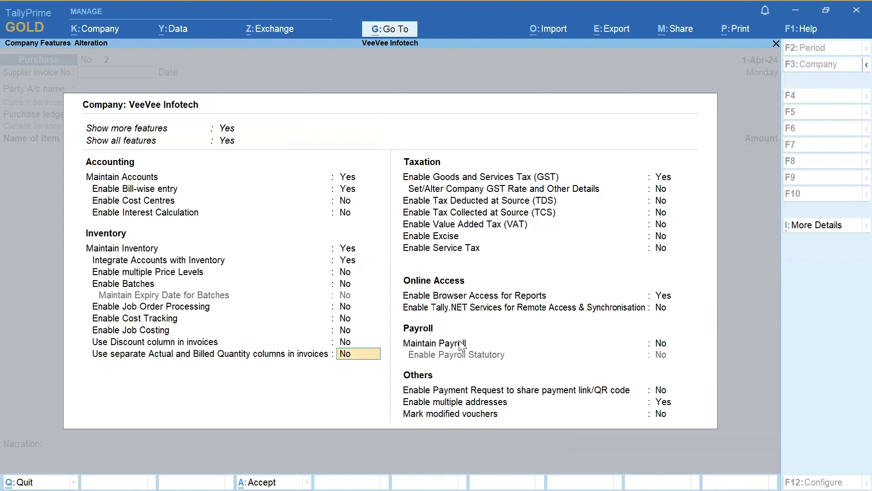
key(Return)
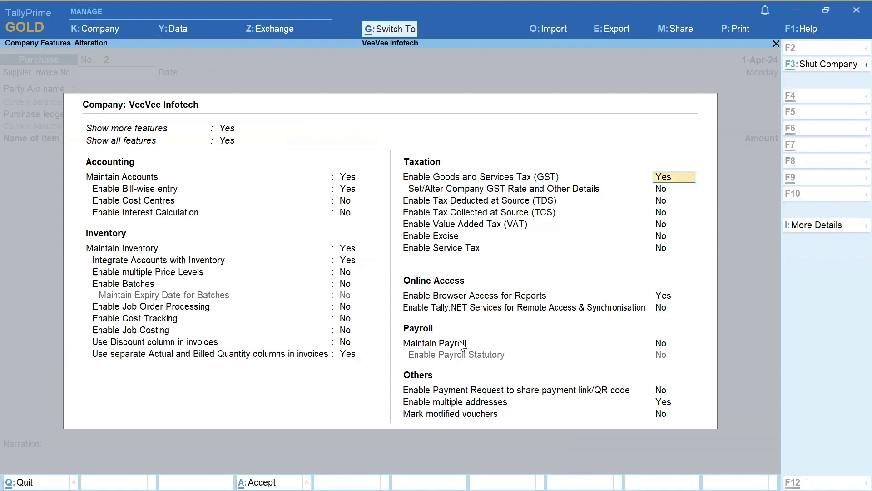
key(ctrl+a)
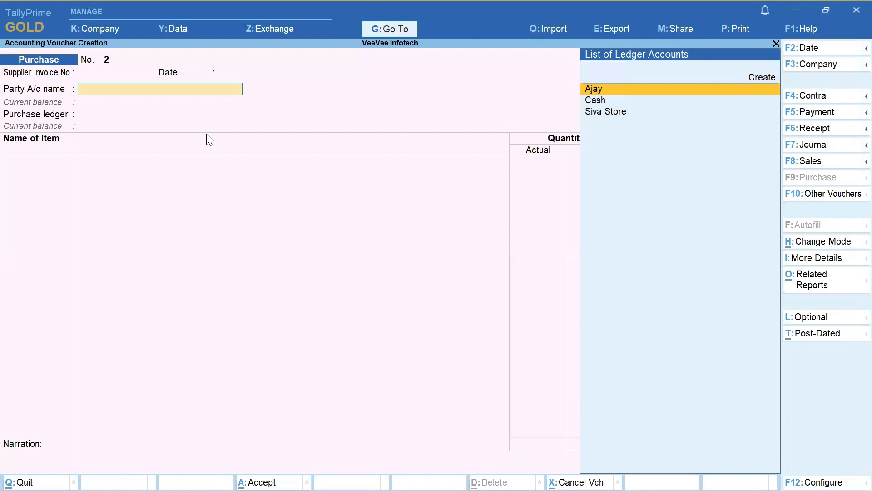
Set the purchase voucher's party to Siva Store with its default receipt and party details, and choose the Purchase ledger.
key(Down)
key(Down)
key(Return)
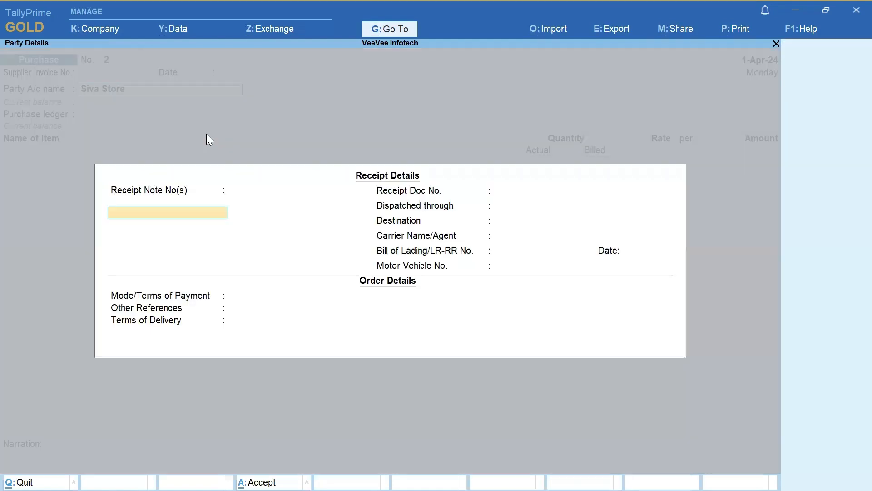
key(ctrl+a)
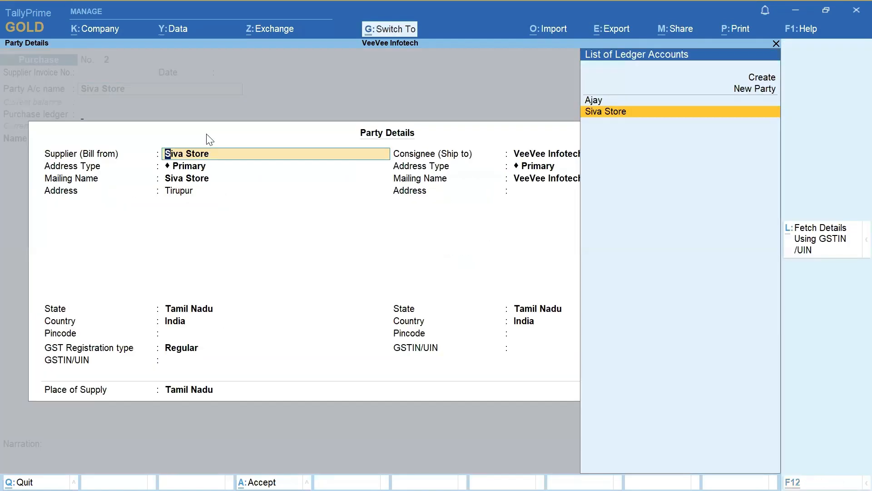
key(ctrl+a)
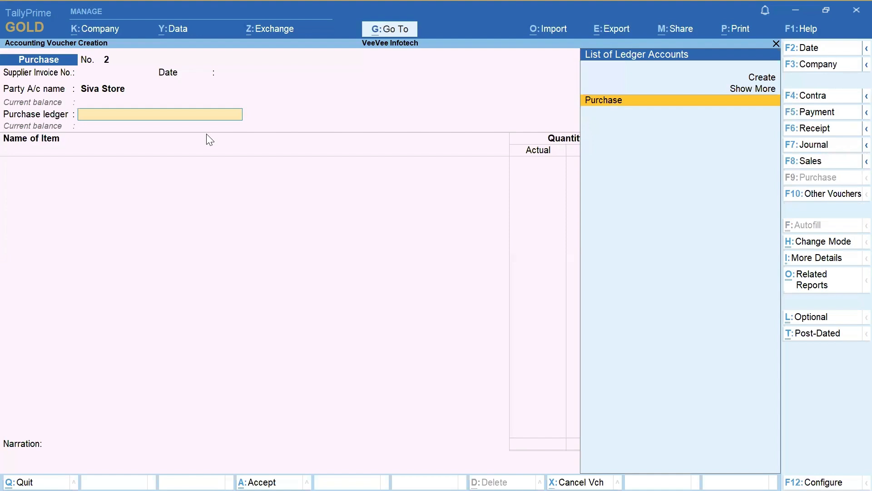
key(Return)
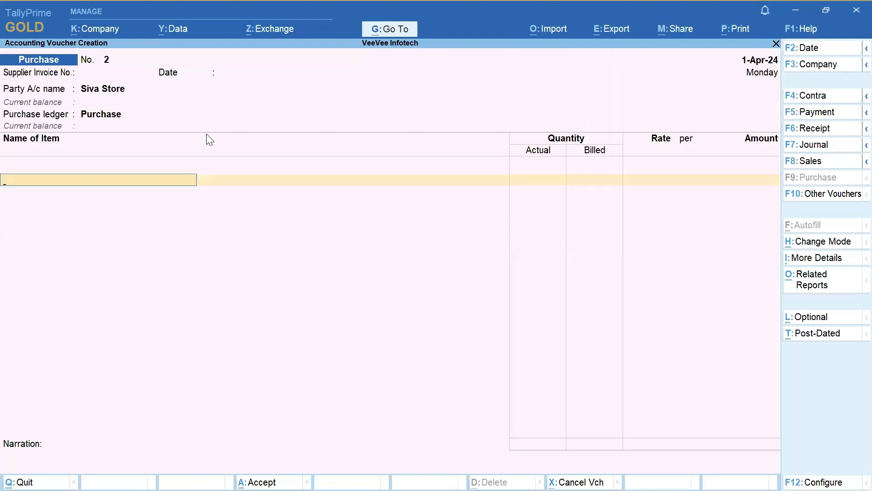
Add the Honey stock item to the purchase with an actual quantity of 2 NOS and a billed quantity of 1 NOS.
key(Down)
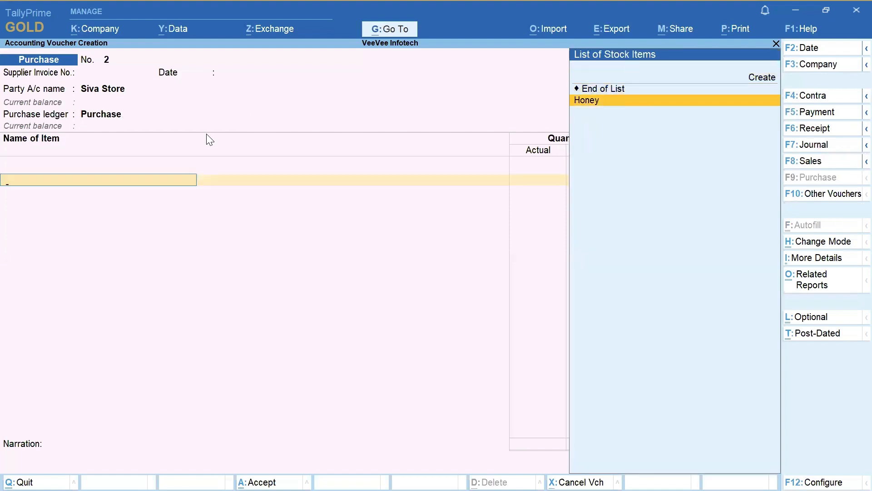
key(Return)
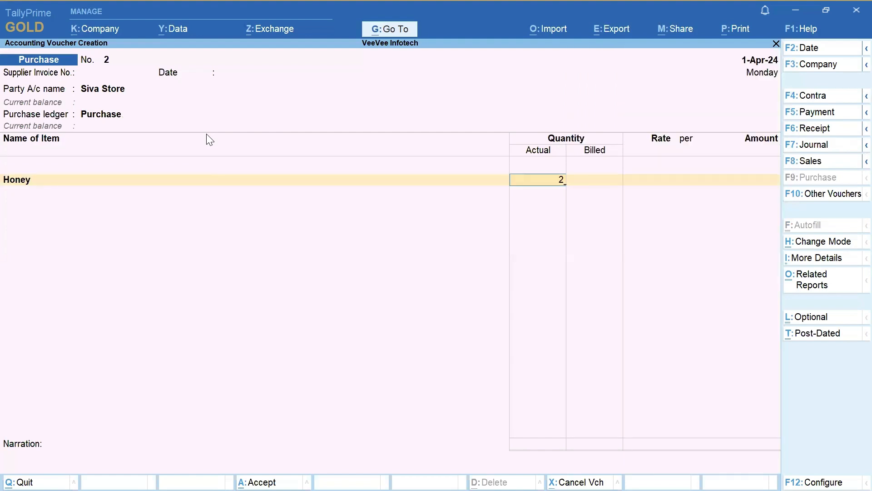
key(Return)
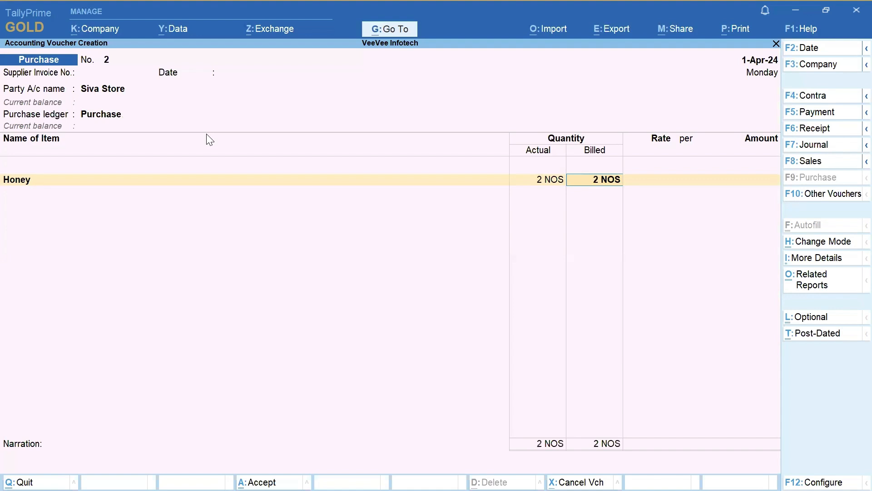
text(1)
key(Return)
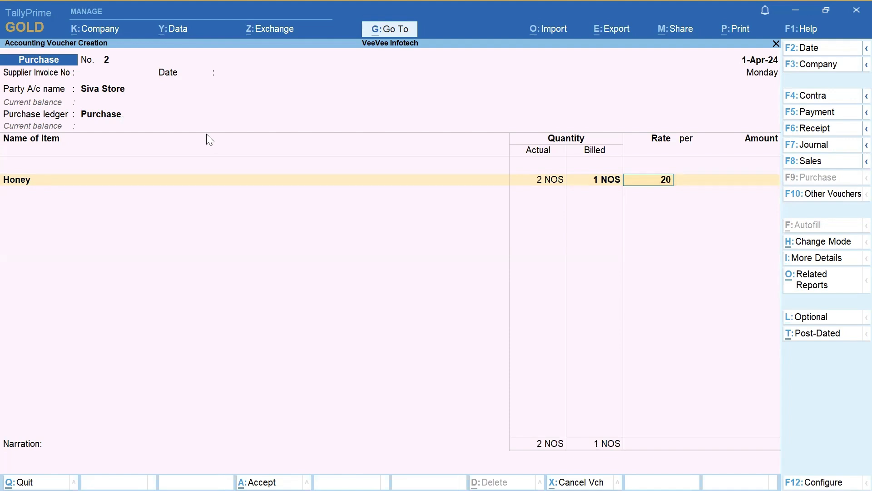
Set Honey's purchase rate to 200 per NOS and accept its GST details as per Masters/Company.
key(Return)
key(Return)
key(Return)
key(Return)
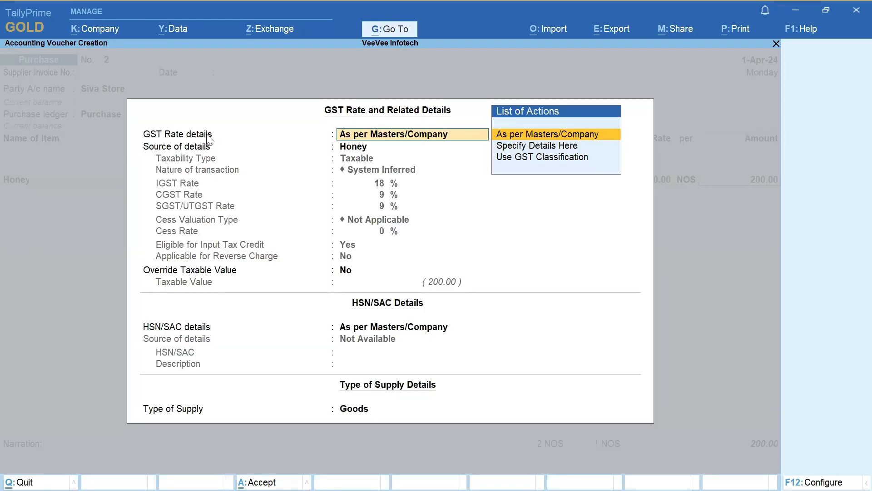
key(Return)
key(Return)
key(Return)
key(Return)
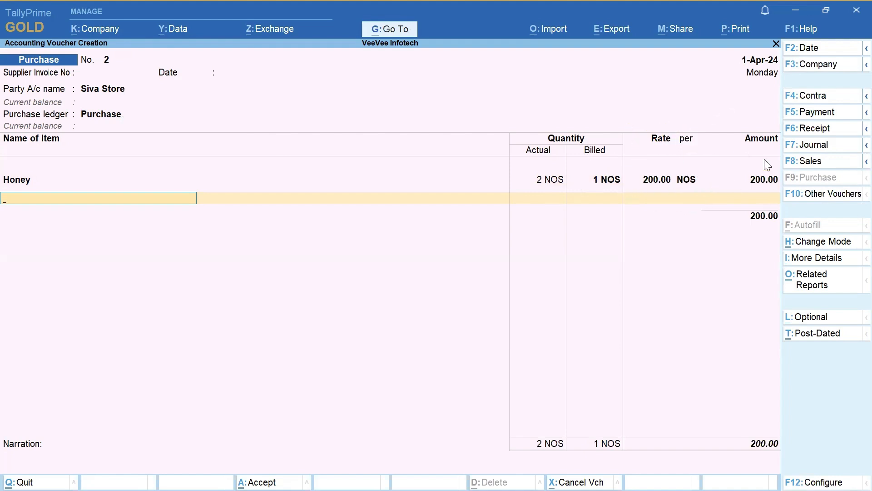
Finish the item list and add the INPUT CGST and INPUT SGST ledgers to the purchase voucher.
key(Return)
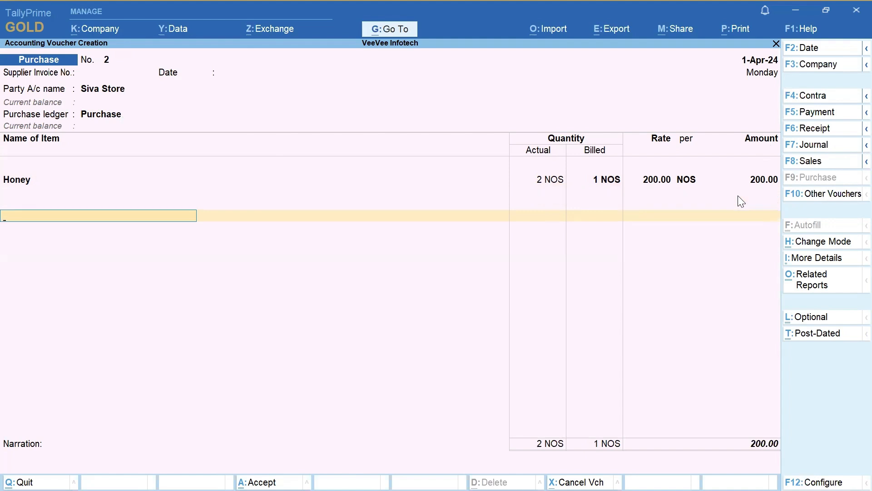
text(Cgst)
key(Down)
key(Up)
key(Return)
key(Return)
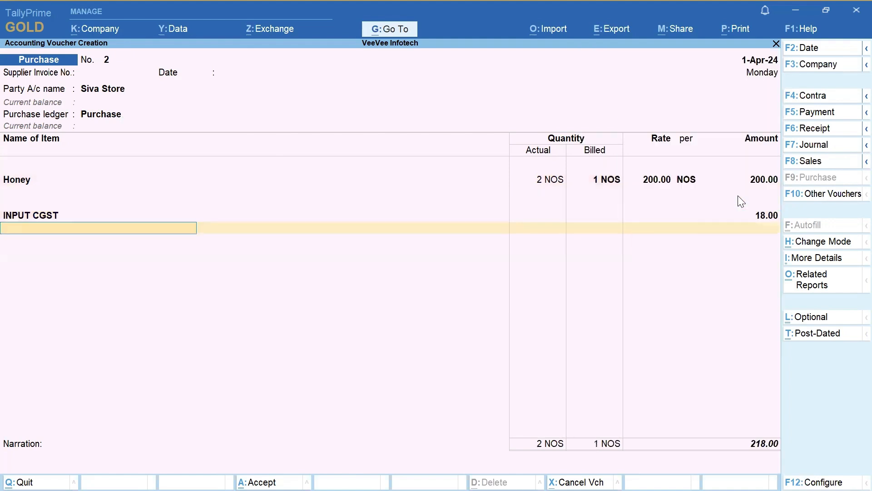
text(In)
key(Down)
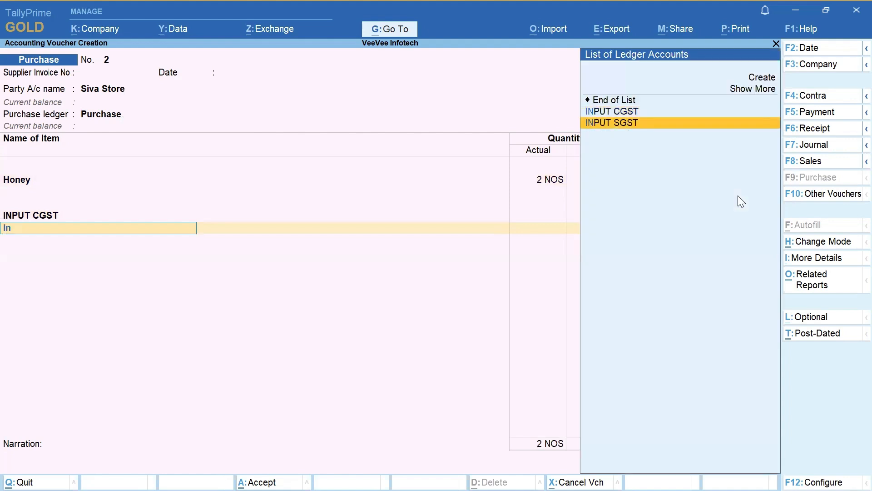
key(Return)
key(Return)
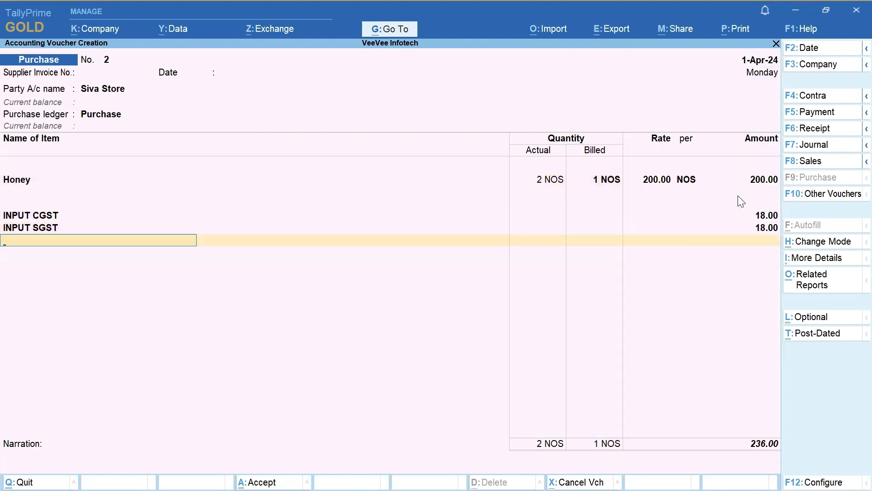
Allocate the purchase amount to New Ref 2 in the bill-wise details and save the purchase voucher.
key(Return)
key(Return)
key(Return)
key(Return)
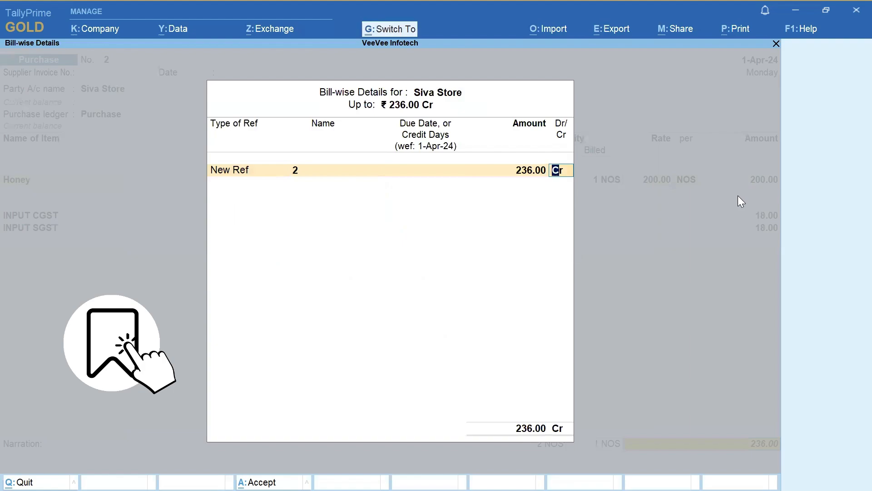
key(Return)
key(ctrl+a)
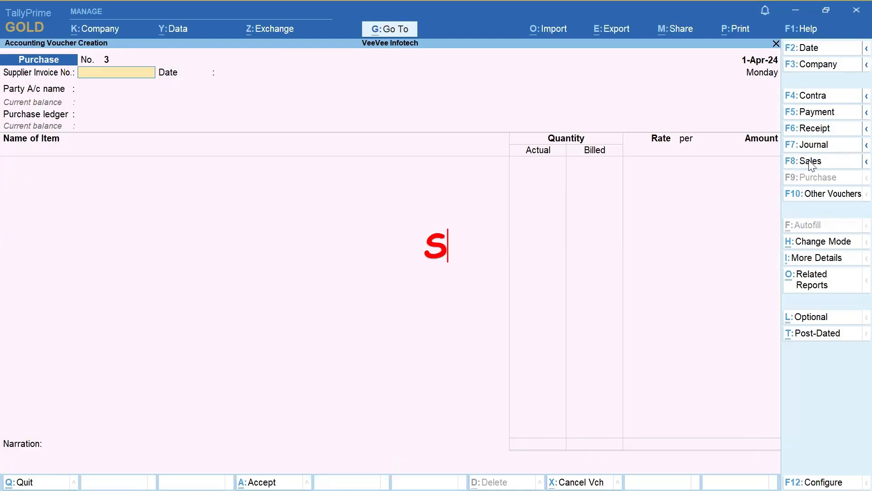
Start a sales voucher for the first listed customer with default party details and the Sales ledger.
key(F8)
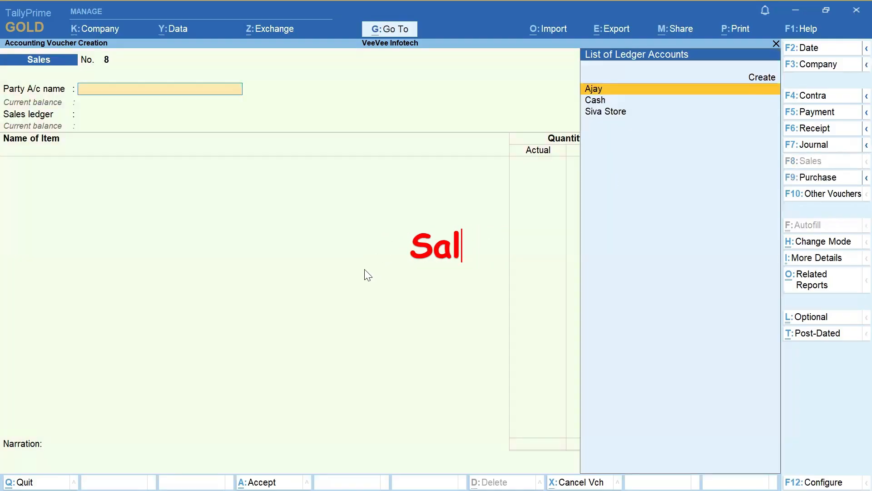
key(Return)
key(ctrl+a)
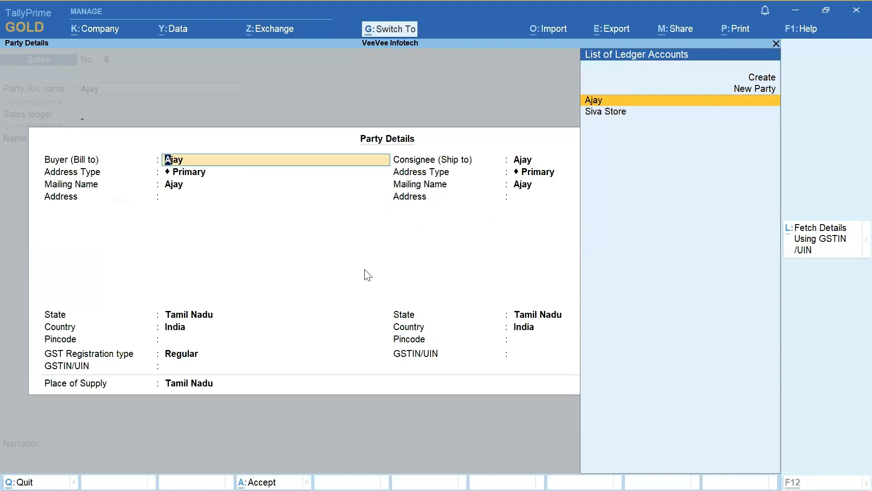
key(ctrl+a)
key(Return)
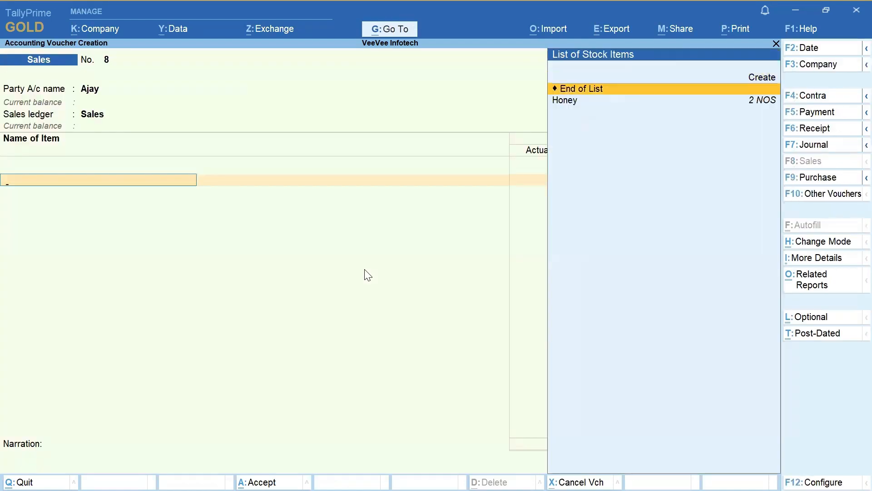
Add the Honey stock item to the sale with an actual quantity of 2 NOS and a billed quantity of 1 NOS.
key(Down)
key(Return)
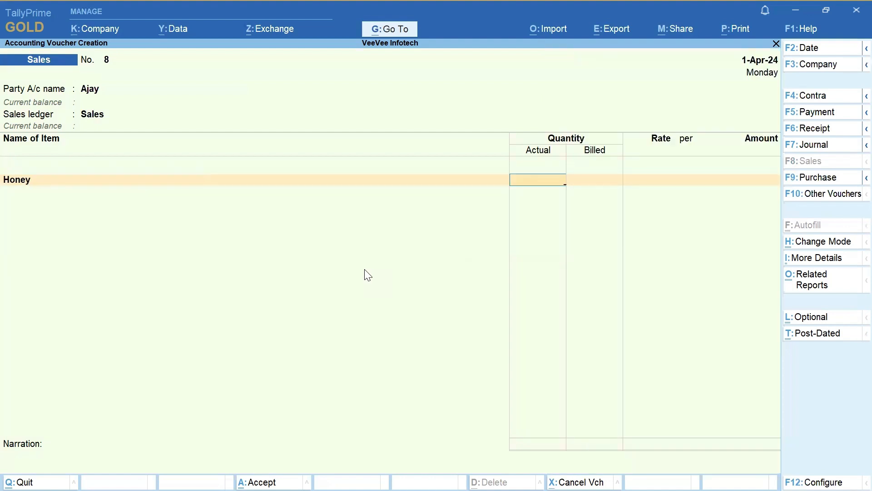
key(Return)
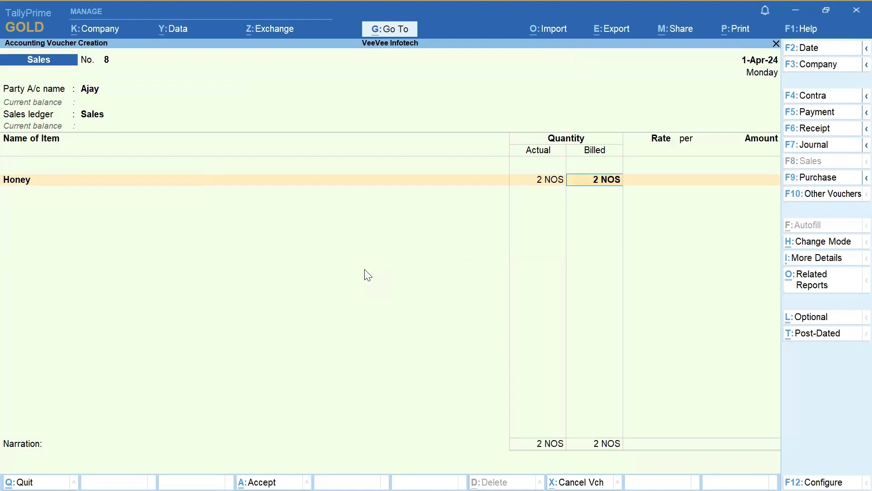
text(1)
key(Return)
Set Honey's sales rate to 250 per NOS, accept its default GST details, and finish the item list.
text(250)
key(Return)
key(Return)
key(Return)
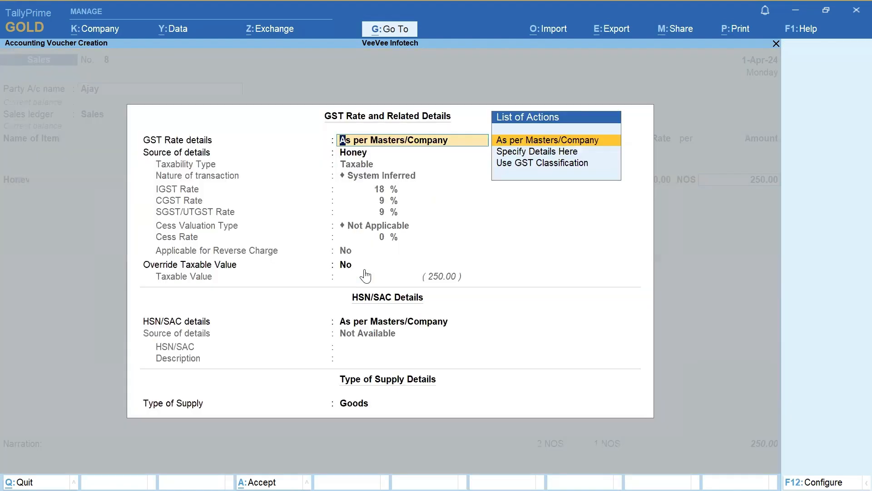
key(Return)
key(ctrl+a)
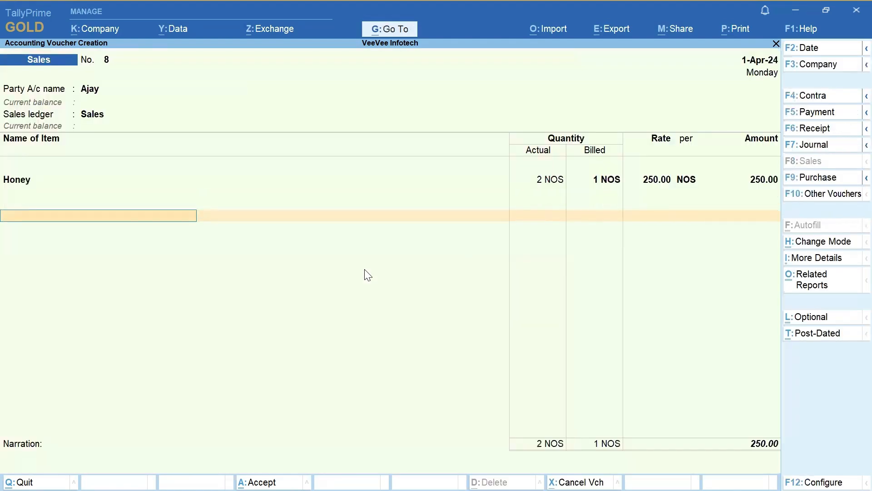
Add the OUTPUT CGST and OUTPUT SGST ledgers to the sales voucher and save it.
text(Cgs)
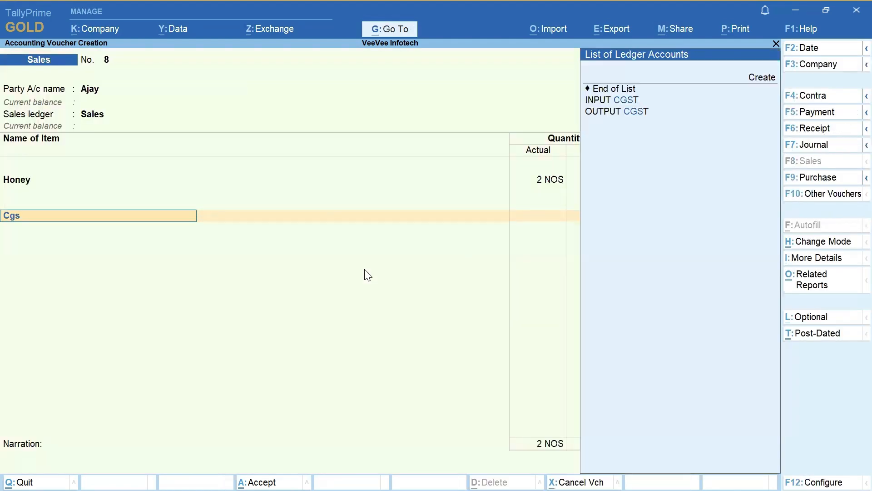
key(Down)
key(Return)
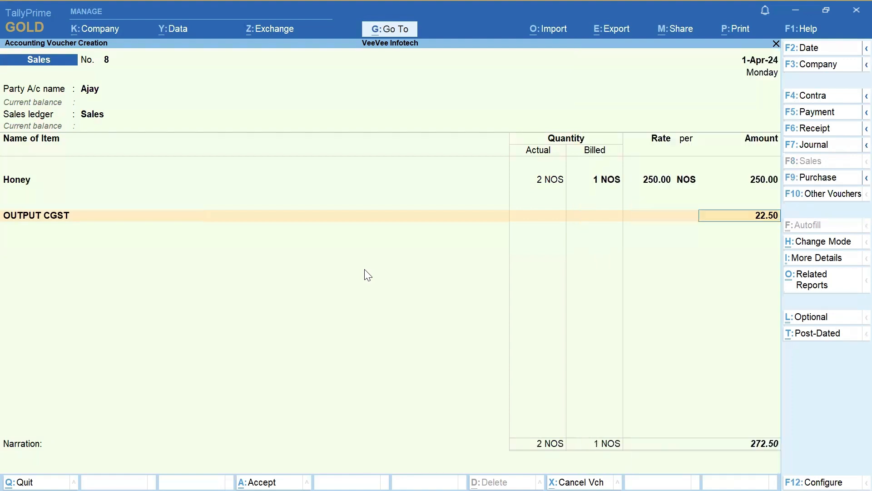
key(Return)
text(Ou)
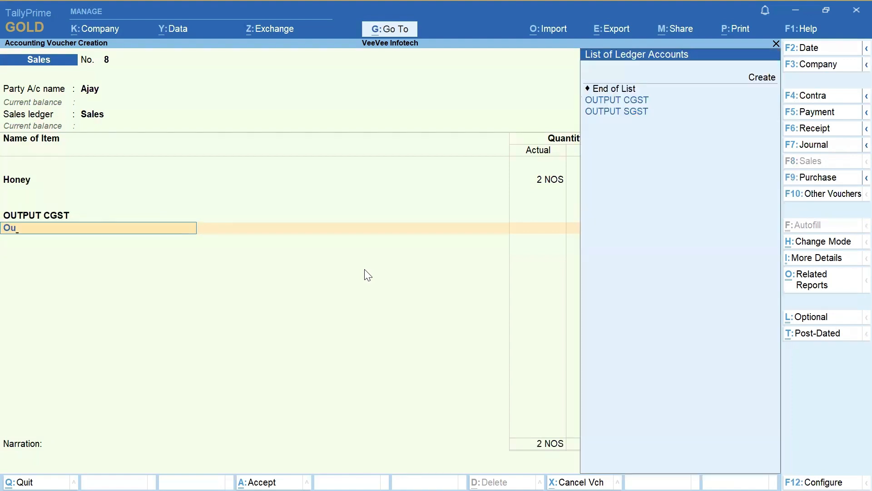
key(Return)
key(Return)
key(Return)
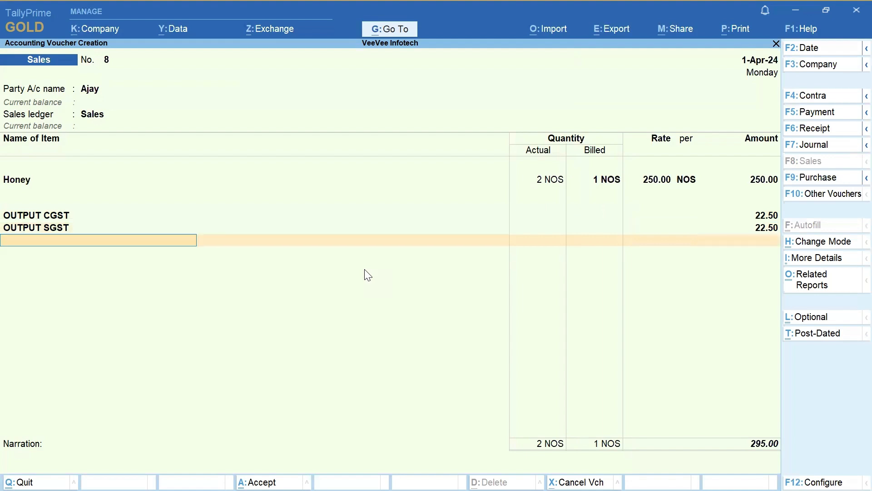
key(Return)
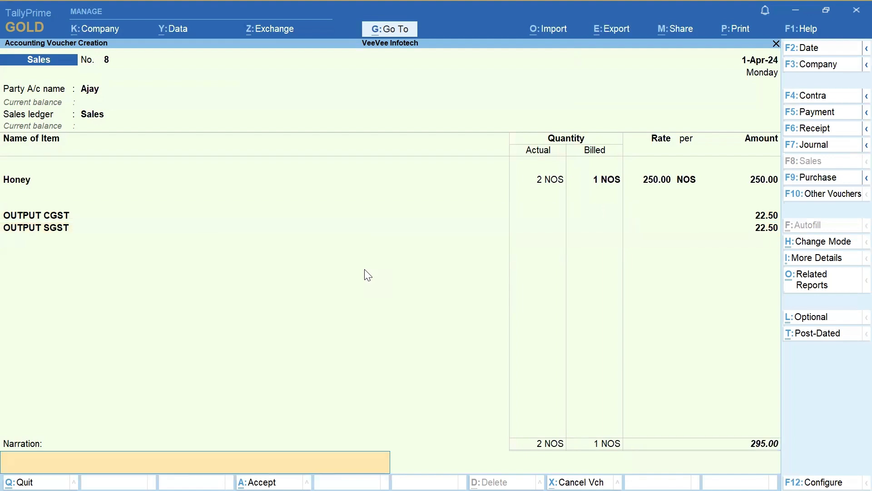
key(ctrl+a)
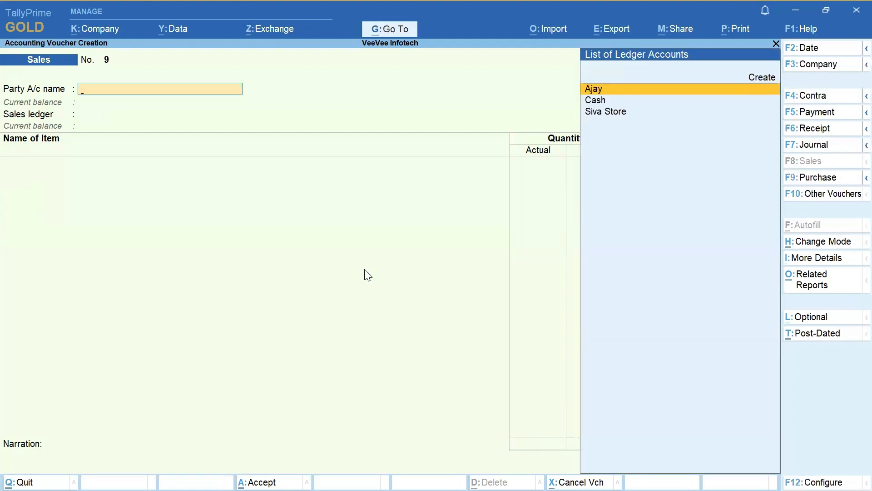
Leave voucher entry and open the saved sales voucher from the Day Book for 1-Apr-24.
key(Escape)
key(Down)
key(Return)
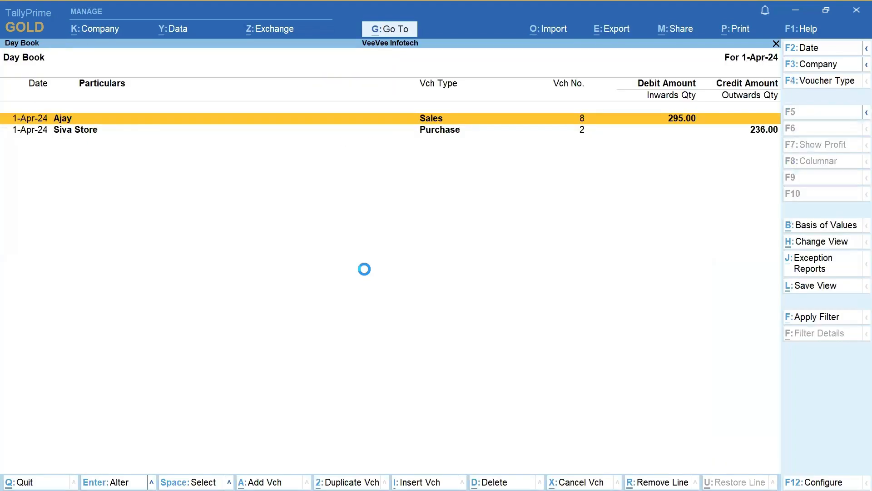
key(Return)
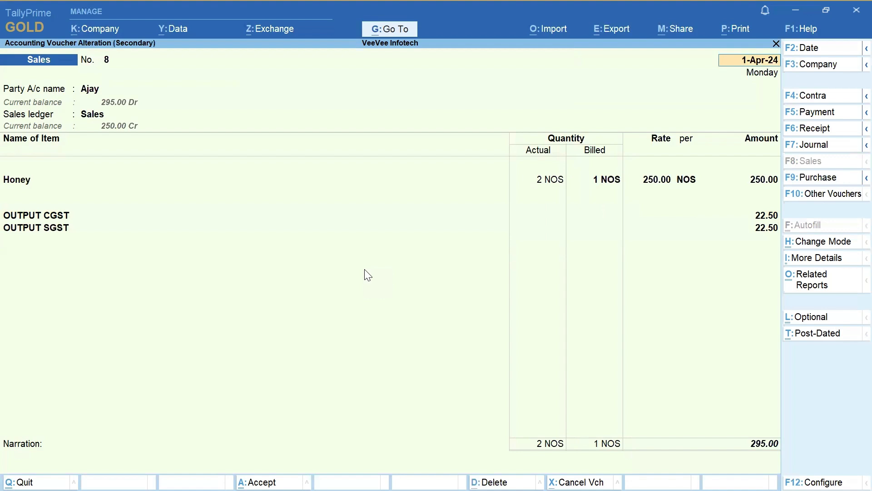
Preview the printed tax invoice for the open sales voucher, examine its quantity column up close, and close the preview.
click(739, 29)
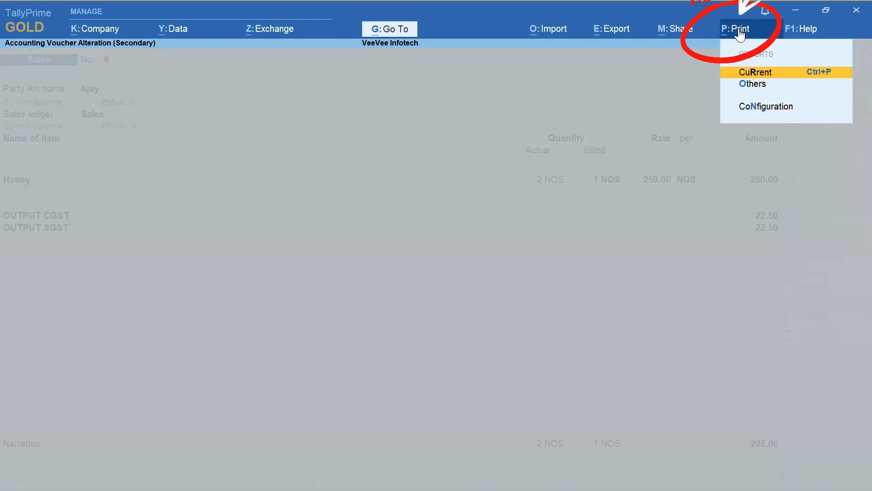
click(772, 72)
click(411, 321)
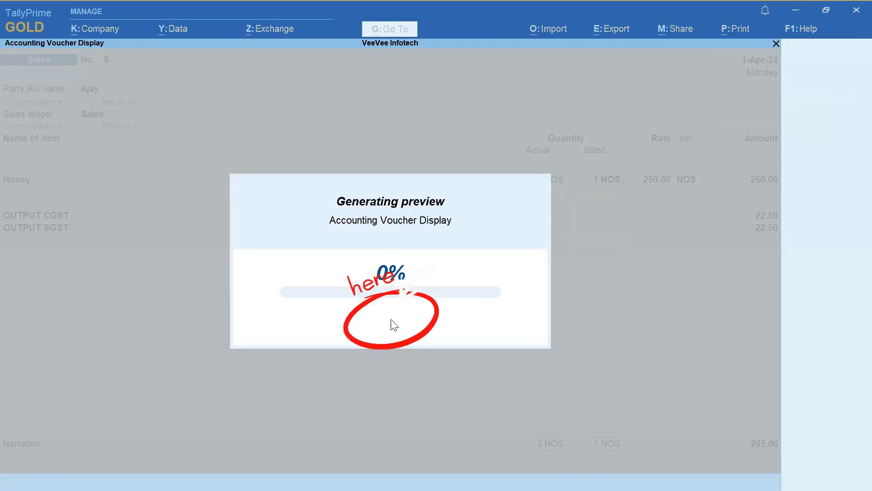
click(469, 291)
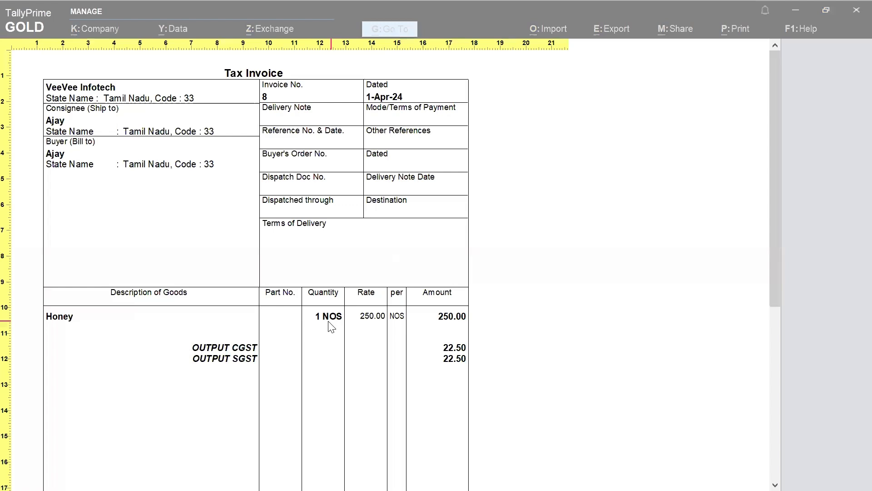
key(Escape)
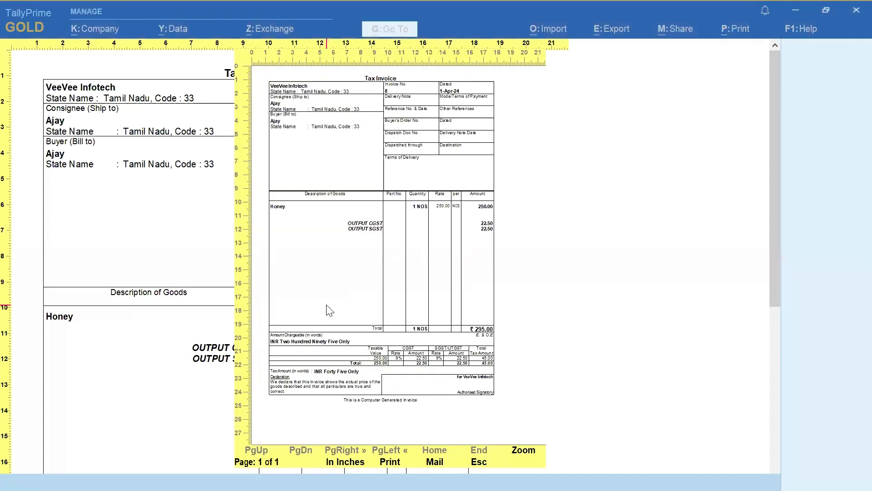
key(Escape)
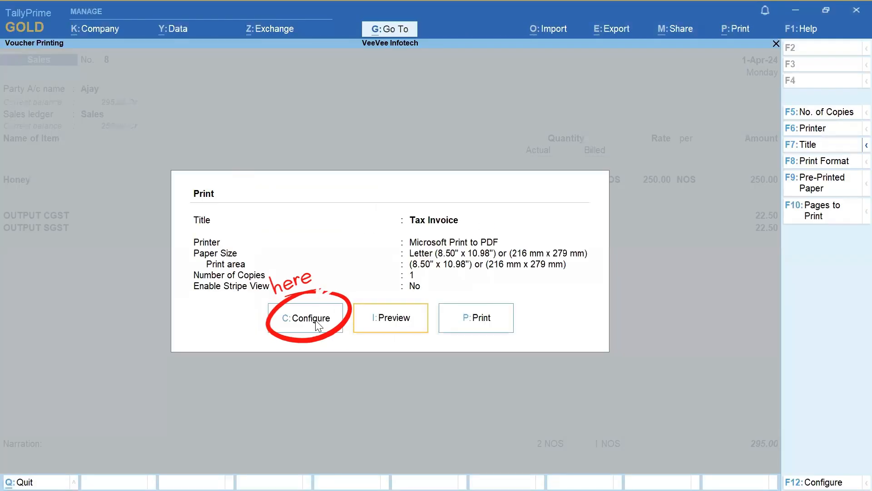
Set Show Actual Quantity to Yes in the sales voucher's print configuration and return to the print options.
click(319, 325)
text(S)
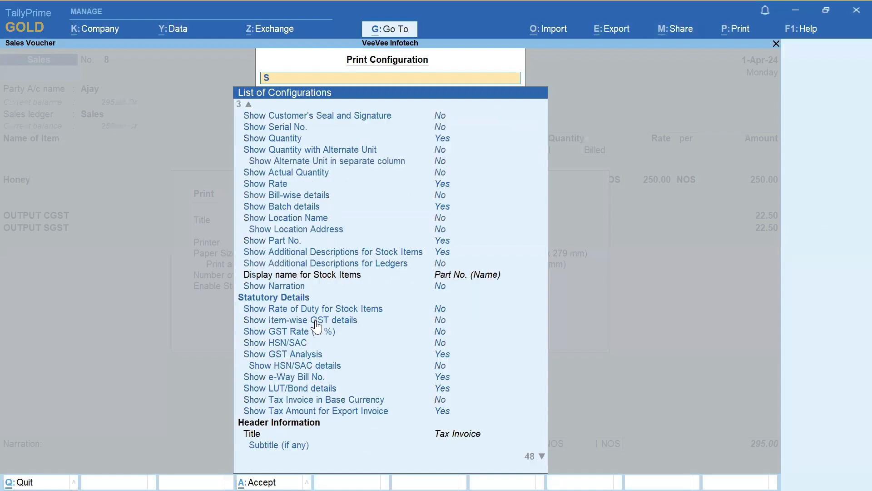
text(how Ac)
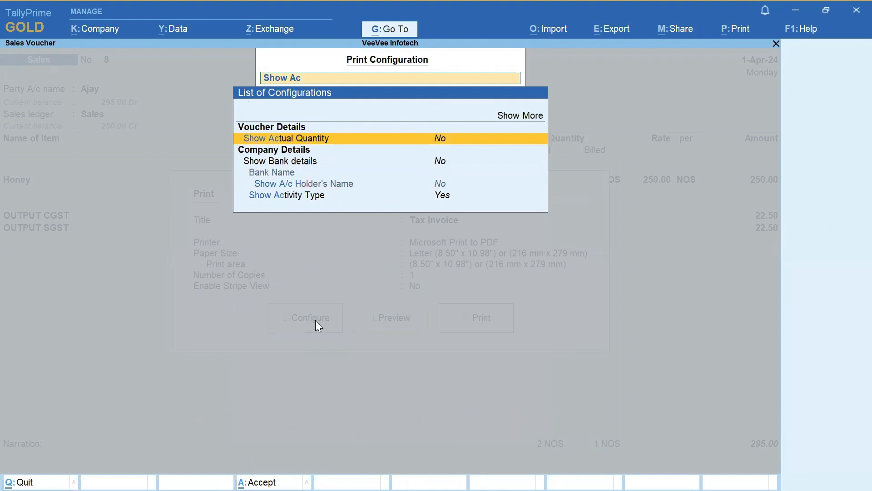
key(Return)
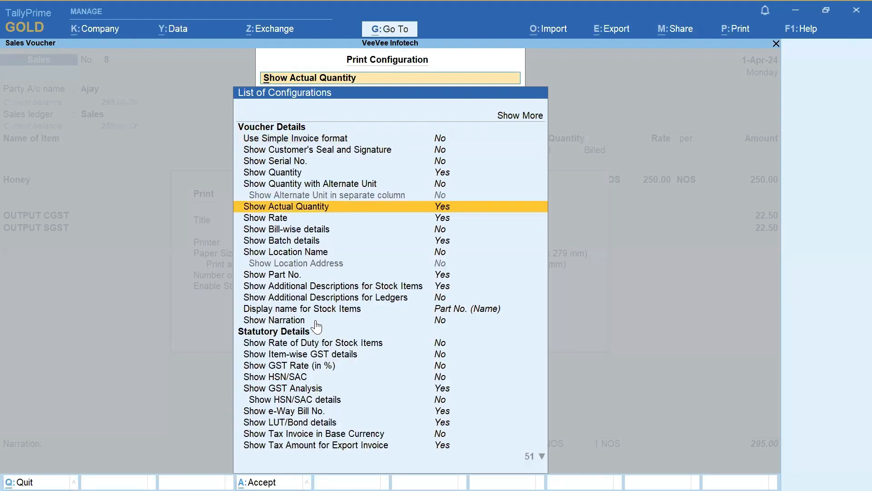
key(Escape)
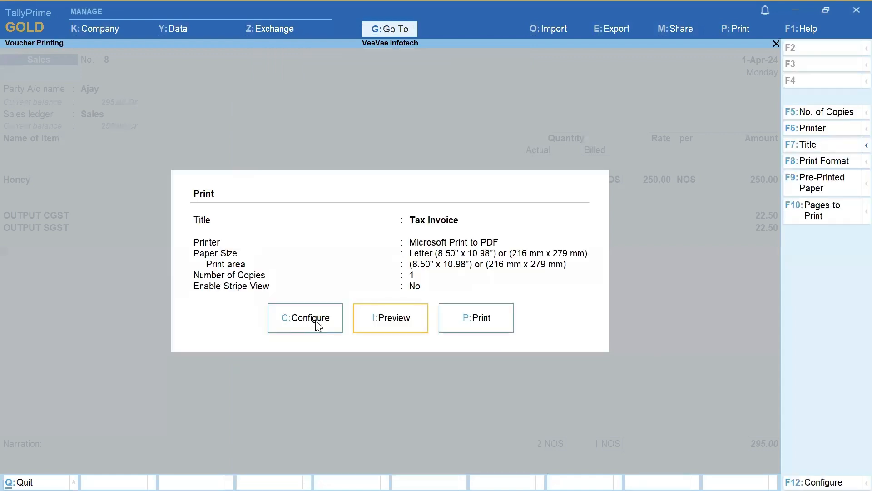
Preview the tax invoice again, examine the shipped and billed quantities for Honey up close, and return to the voucher.
key(i)
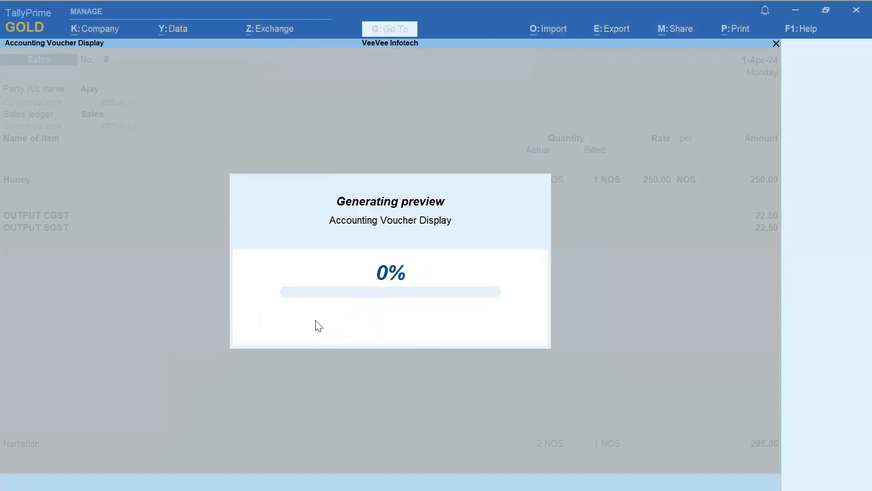
key(alt+z)
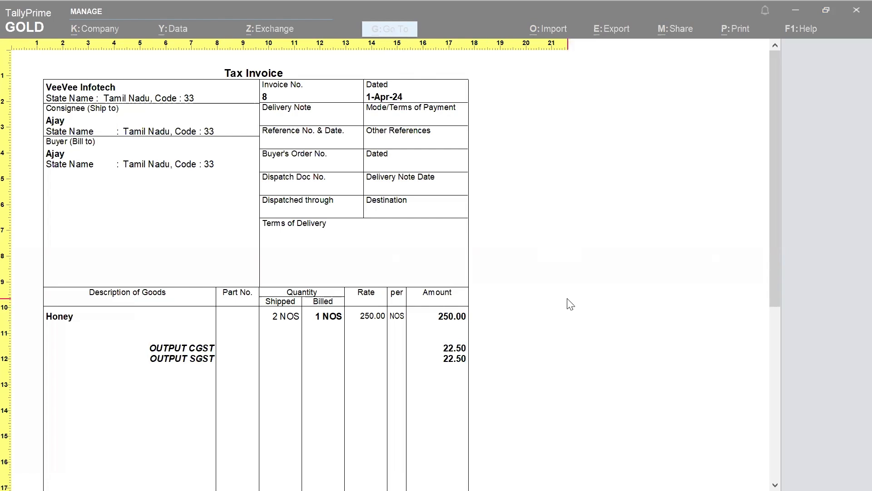
key(alt+z)
key(Escape)
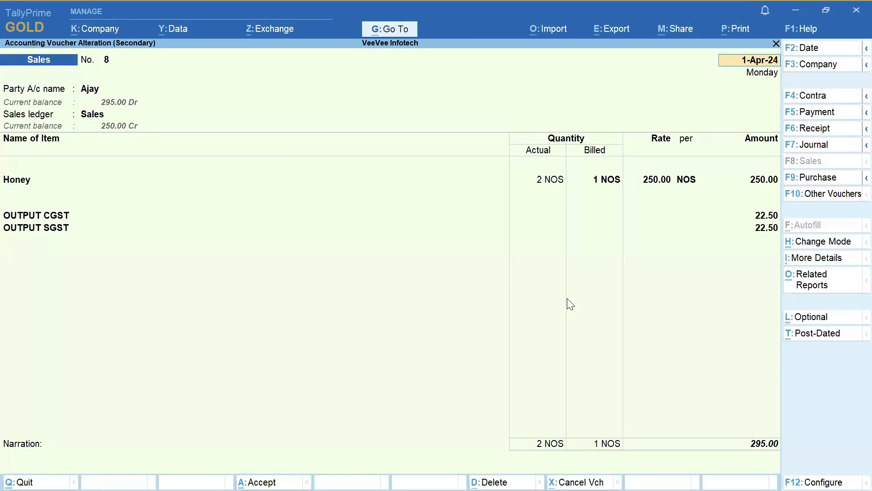
Close the sales voucher and the Day Book to return to the Gateway of Tally, without quitting the program.
key(Escape)
key(Return)
key(Escape)
key(Escape)
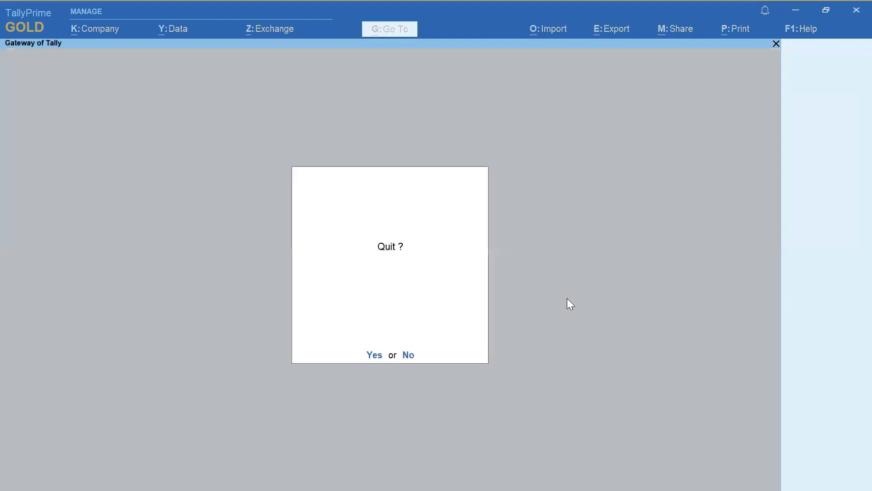
key(Escape)
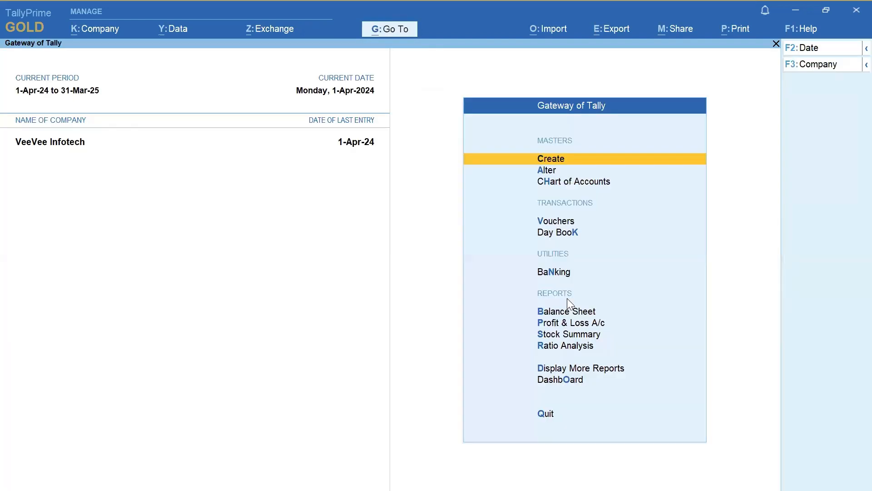